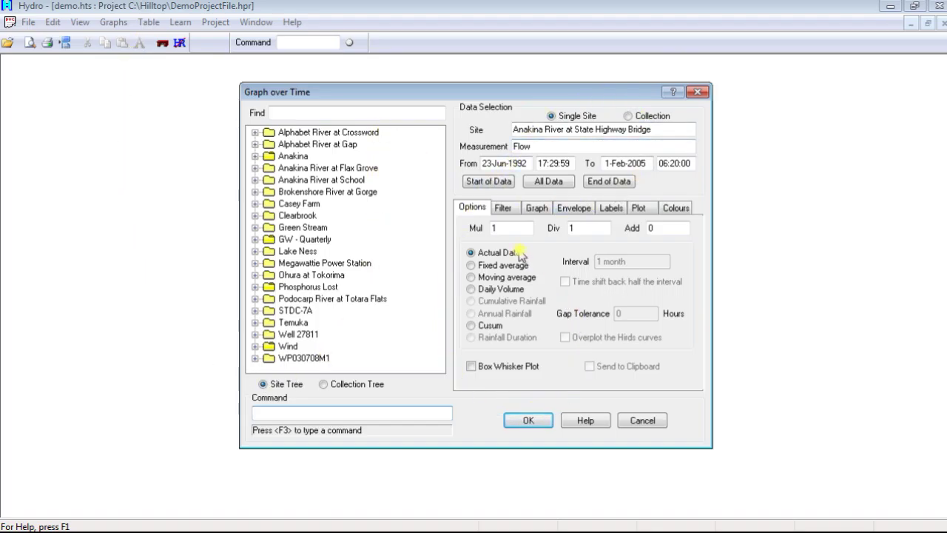
- Review the filter, graph, label, plot and colour settings available for the graph over time
click(506, 208)
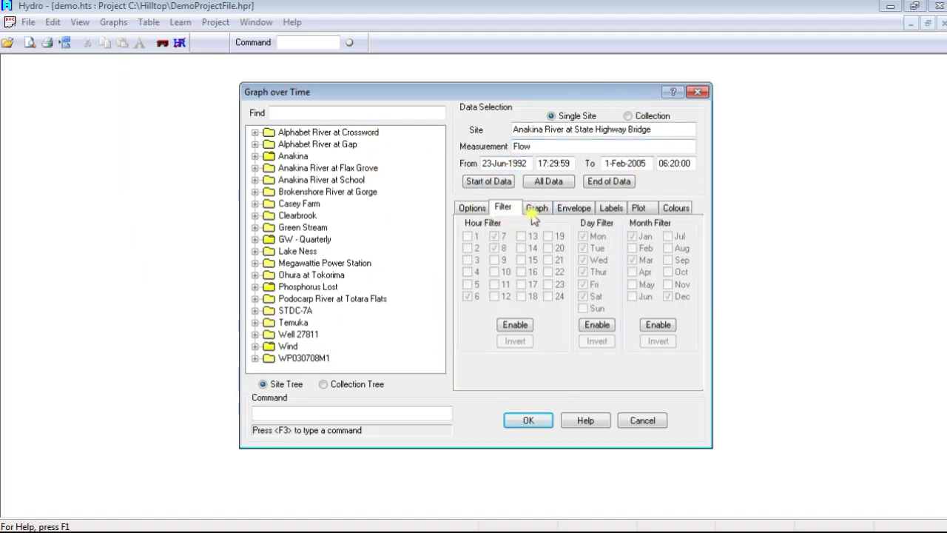
click(535, 210)
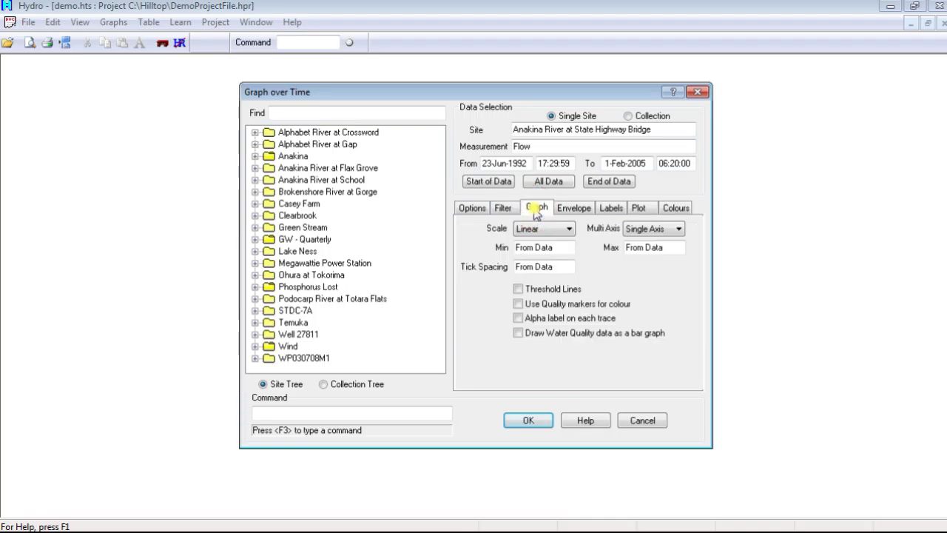
click(610, 209)
click(638, 209)
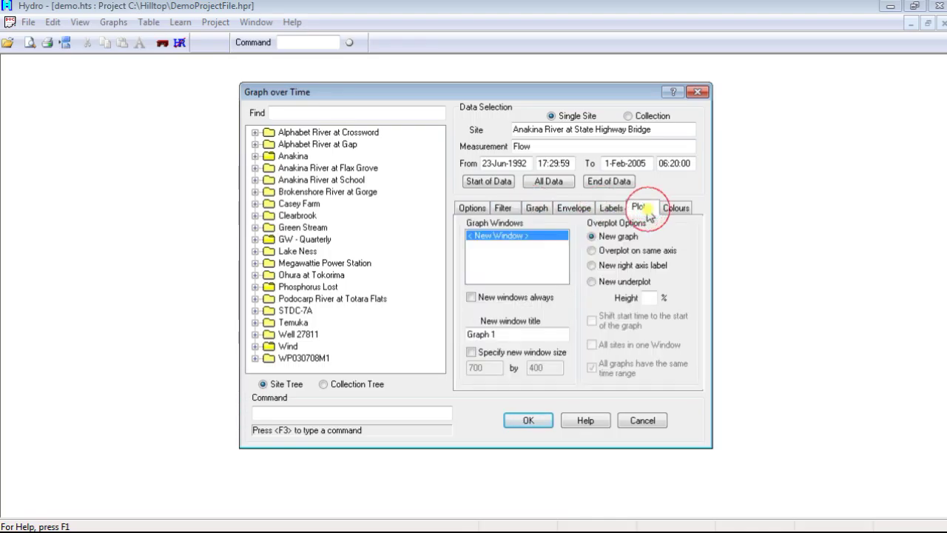
click(688, 210)
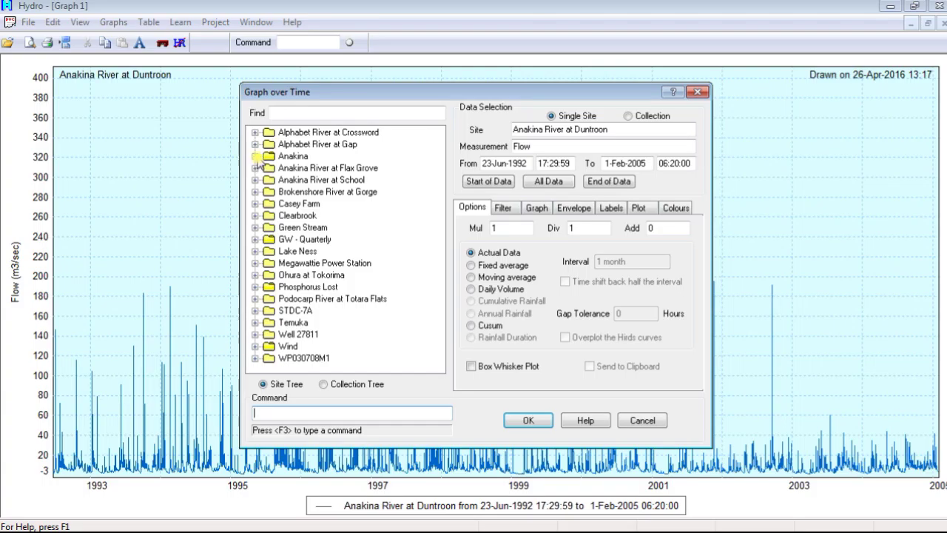
- Overplot the Flow of Anakina River at Gorge on the same axis in Graph 1
click(255, 156)
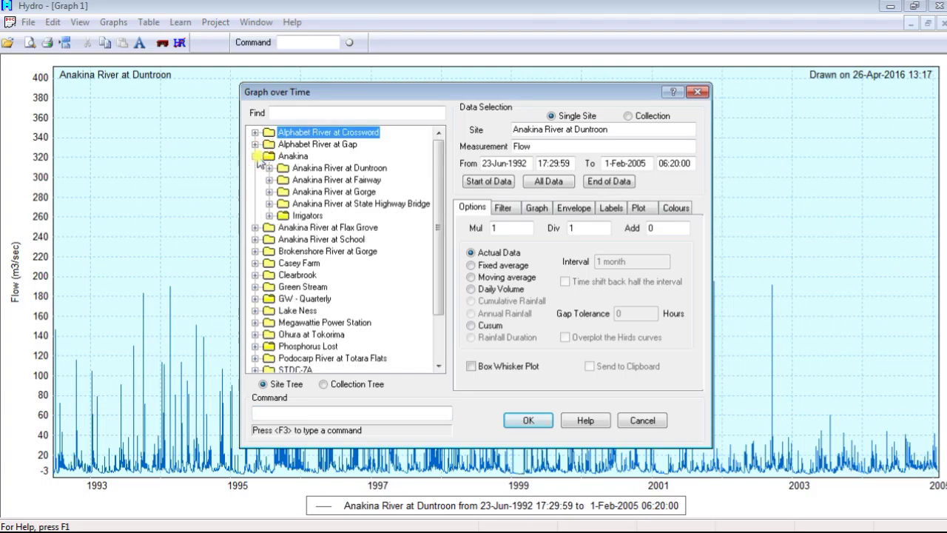
click(269, 192)
click(315, 227)
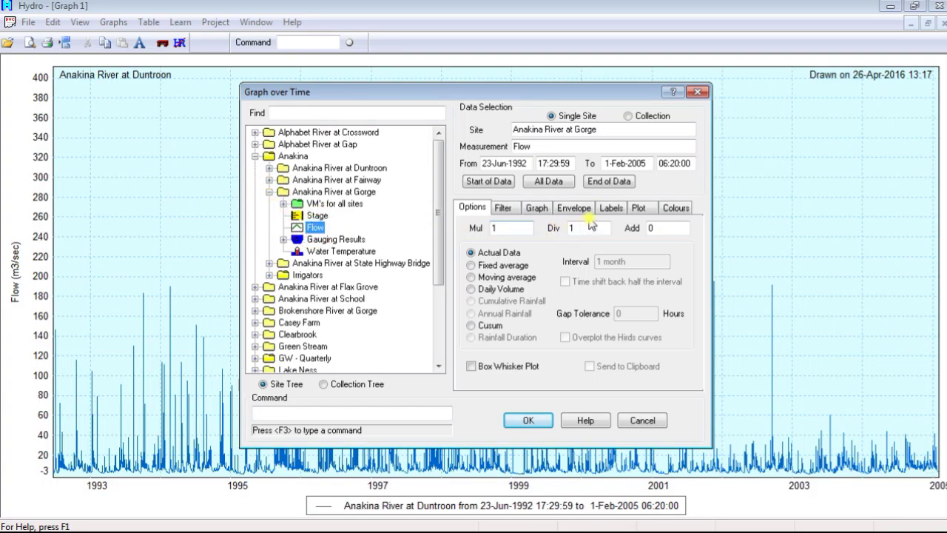
click(638, 208)
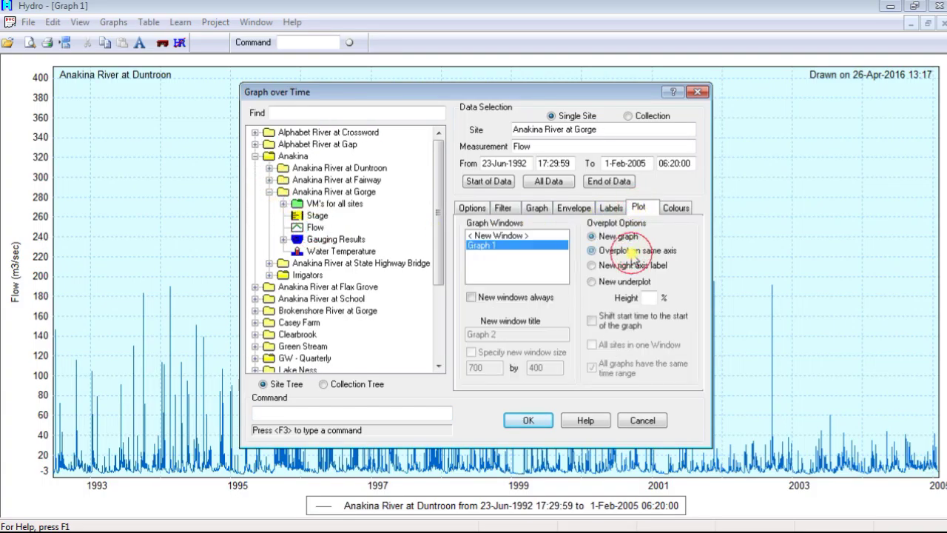
click(534, 419)
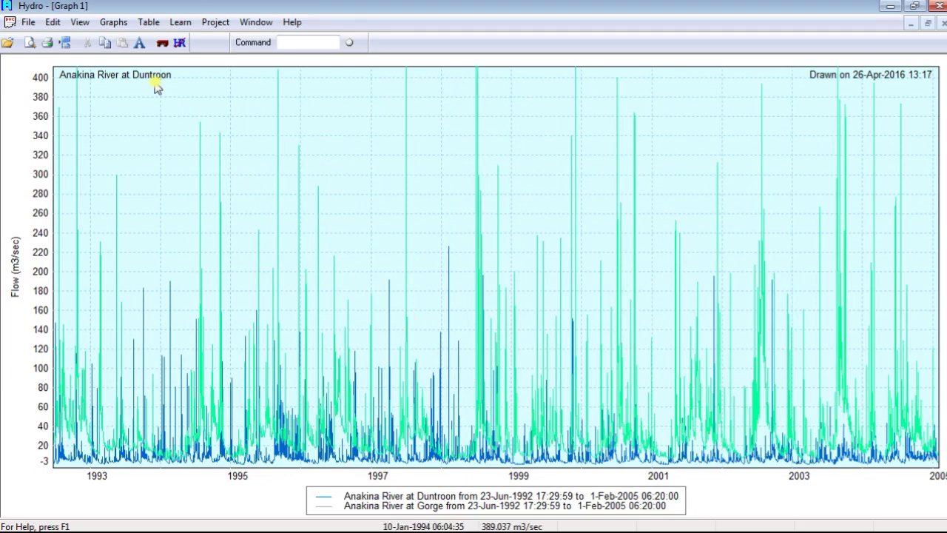
- Add the Flow of Anakina River at State Highway Bridge to Graph 1 on the same axis
click(114, 23)
click(118, 37)
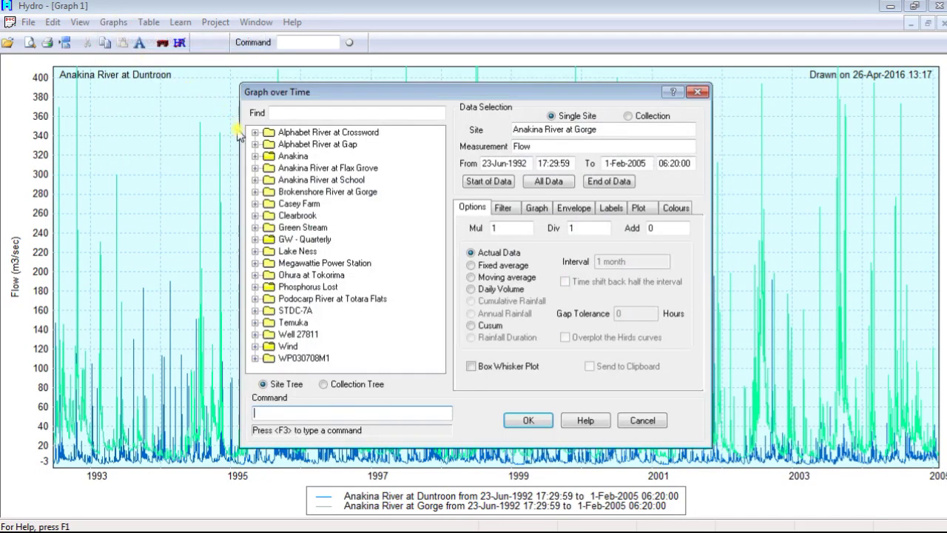
click(254, 156)
click(310, 213)
click(527, 419)
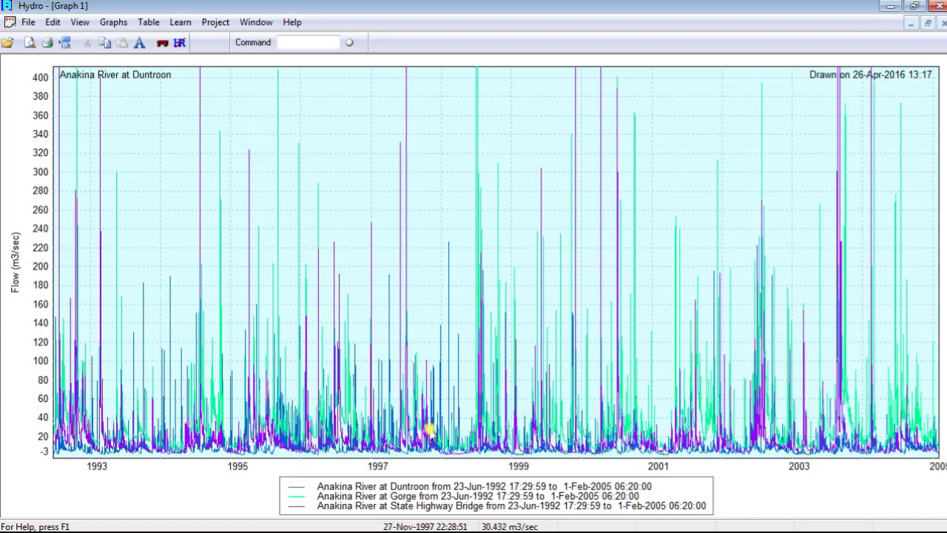
- Set the start date of the graph's horizontal axis to 1-Feb-2003
click(239, 471)
drag(426, 229, 361, 235)
text(1-Feb-2003)
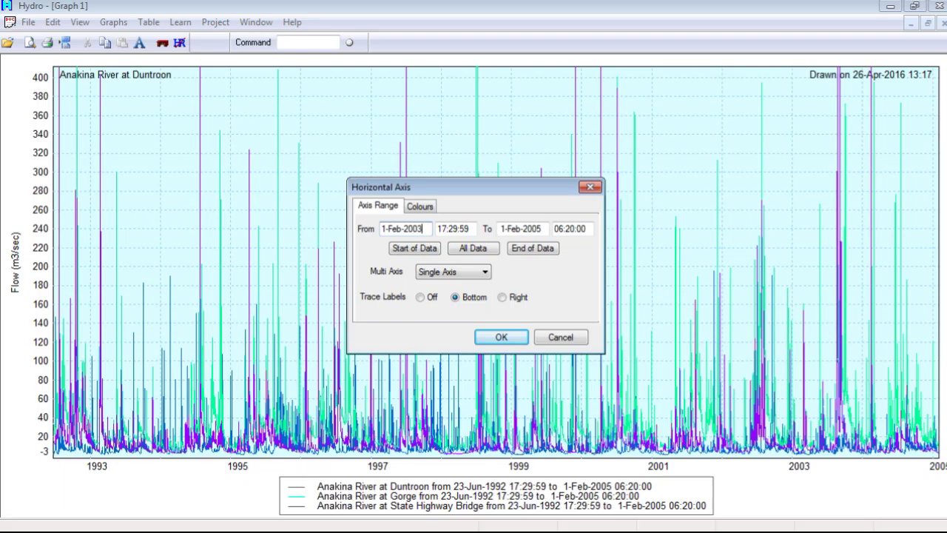
key(Return)
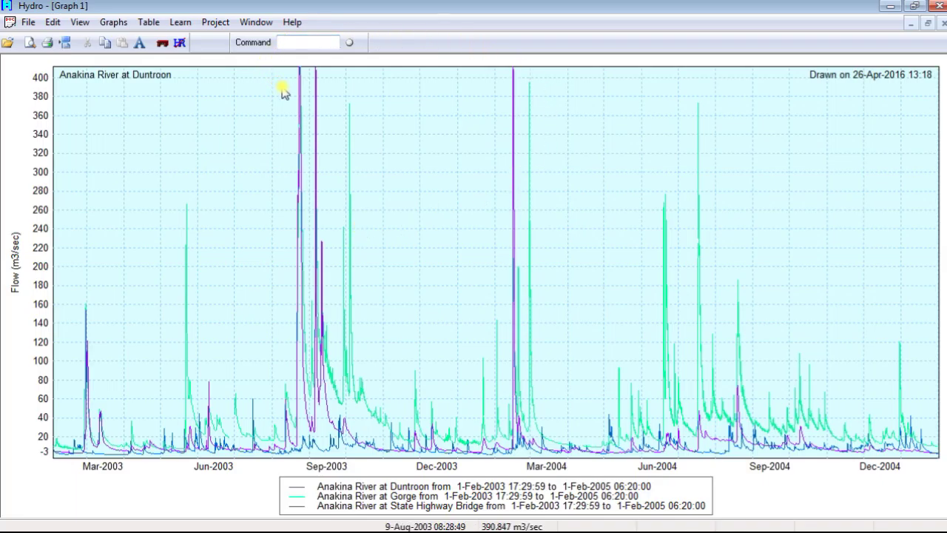
- Set the left vertical axis range to a maximum of 800 and a minimum of 0
double_click(40, 134)
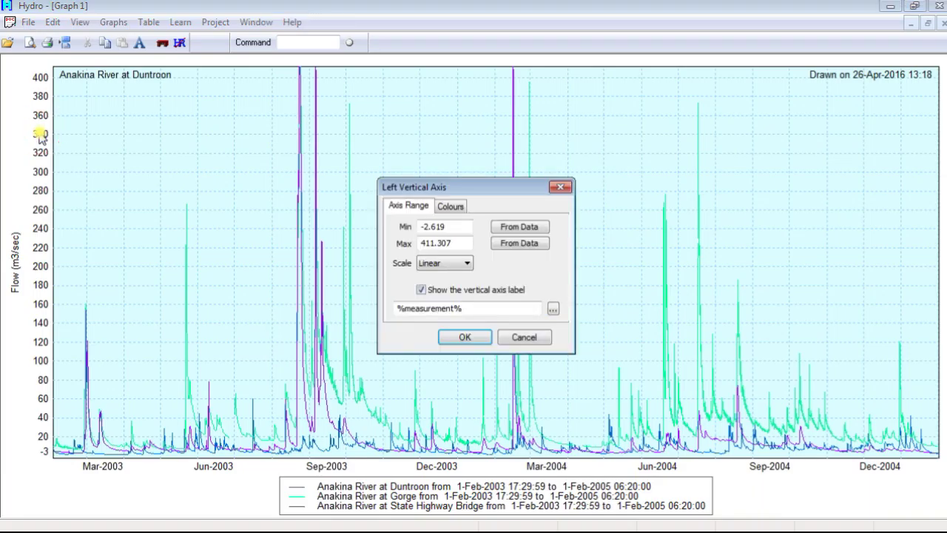
drag(455, 243, 387, 246)
text(800)
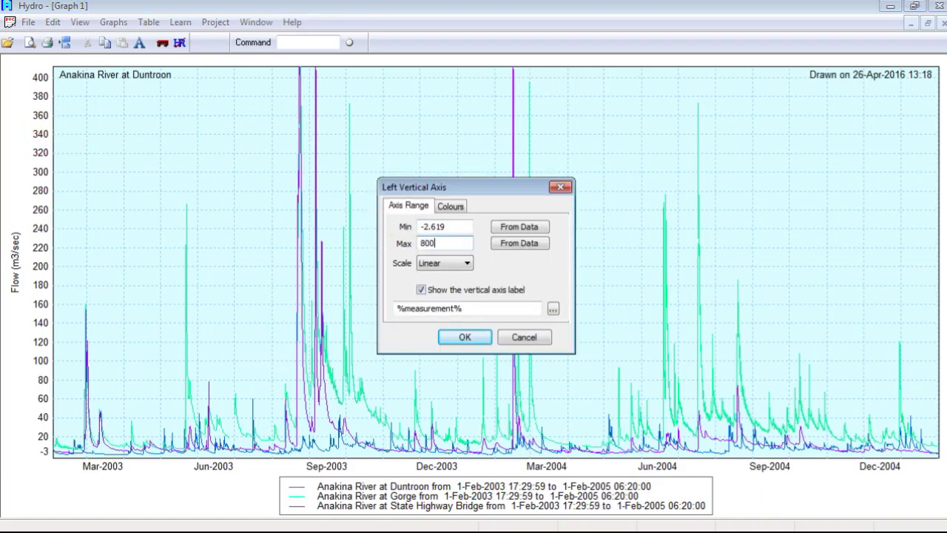
drag(454, 227, 389, 228)
text(0)
key(Return)
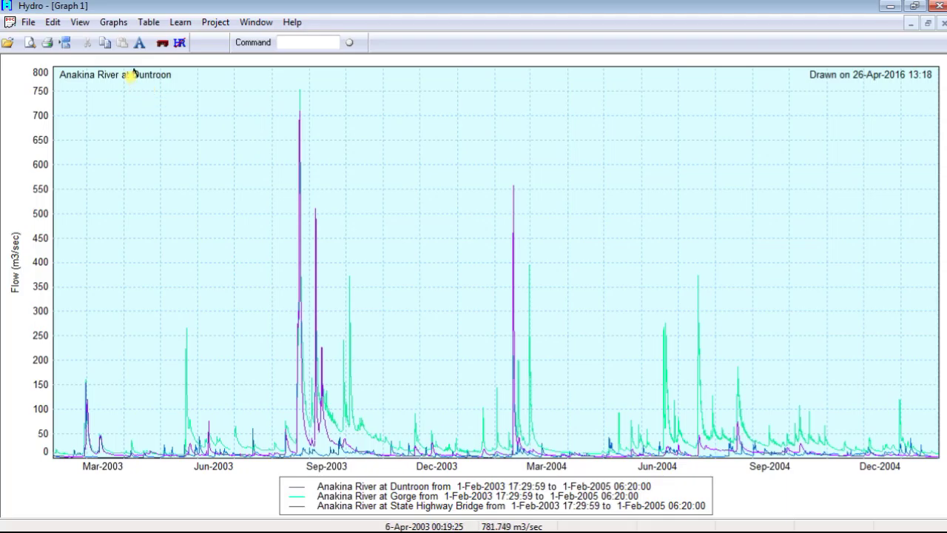
- Change the graph's title label to "Anakina River" and format it in bold at size 12
double_click(131, 76)
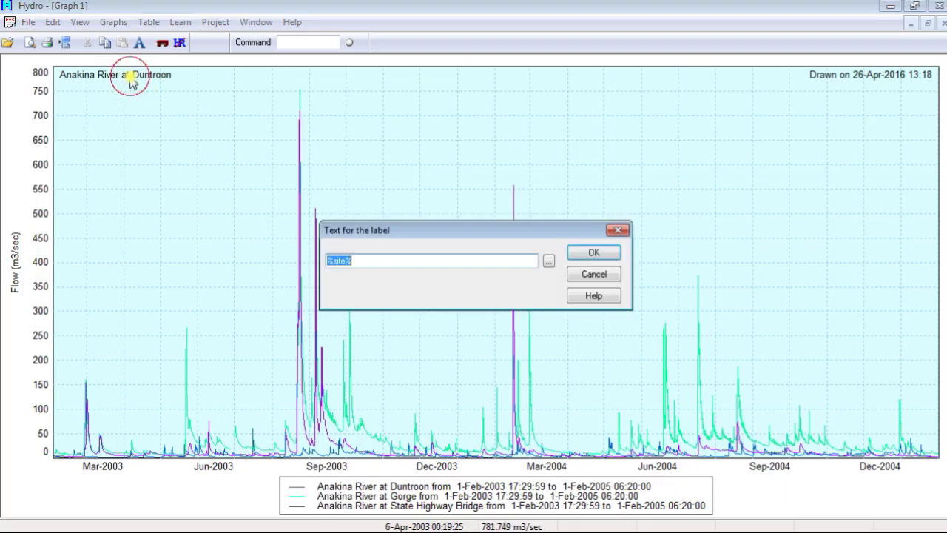
text(Anakina River)
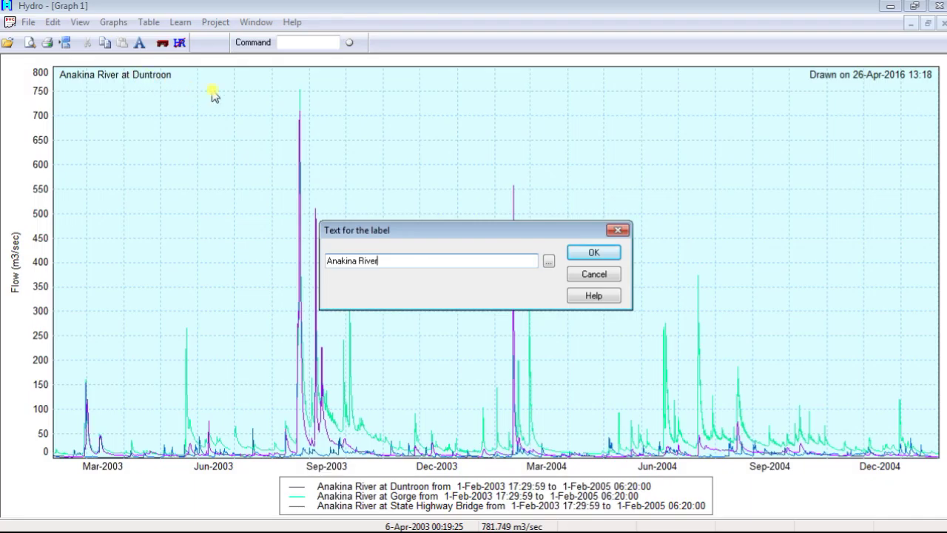
click(549, 262)
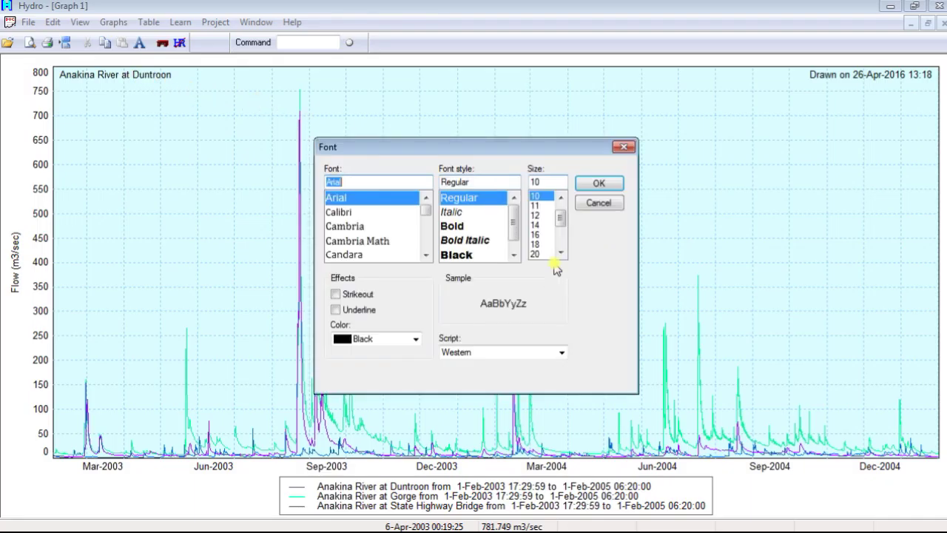
click(480, 226)
click(534, 216)
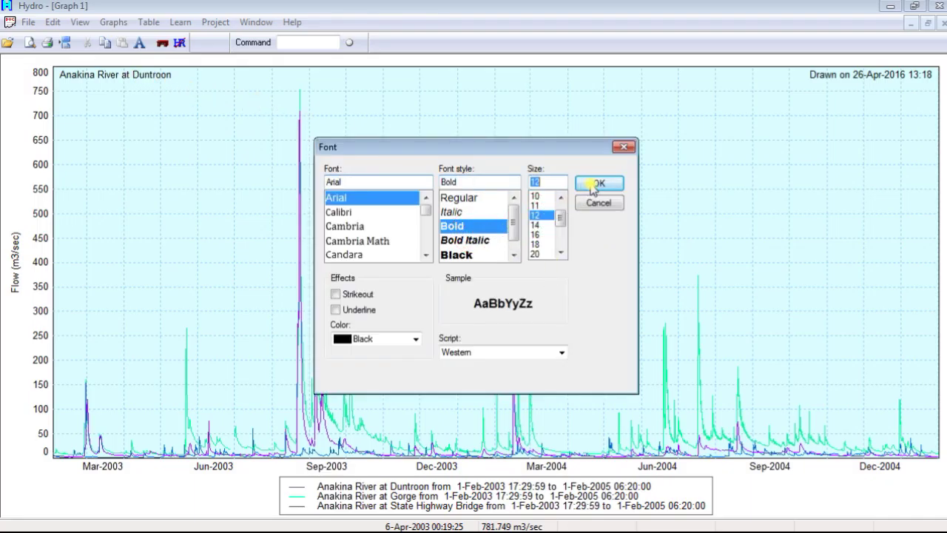
click(598, 183)
click(586, 256)
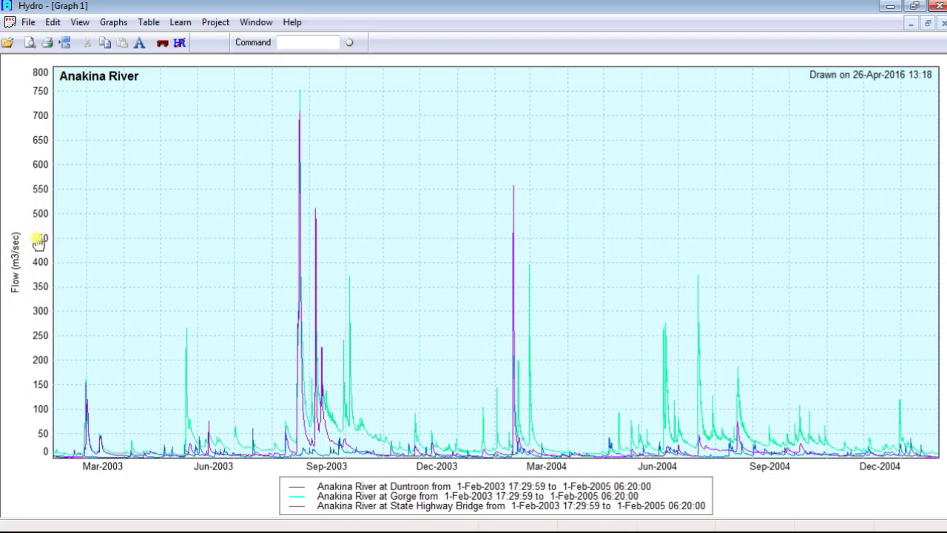
- Move the Anakina River at Gorge trace to a new underplot
double_click(345, 503)
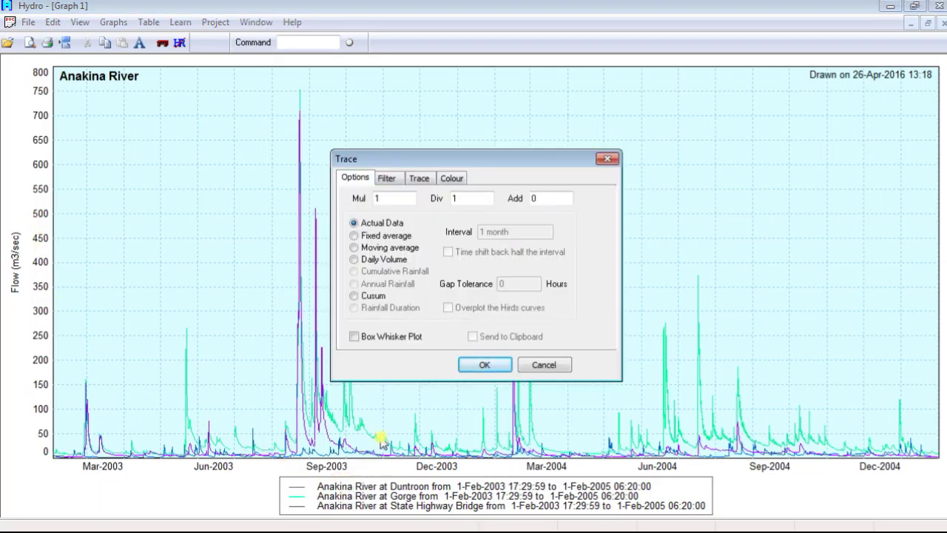
click(418, 179)
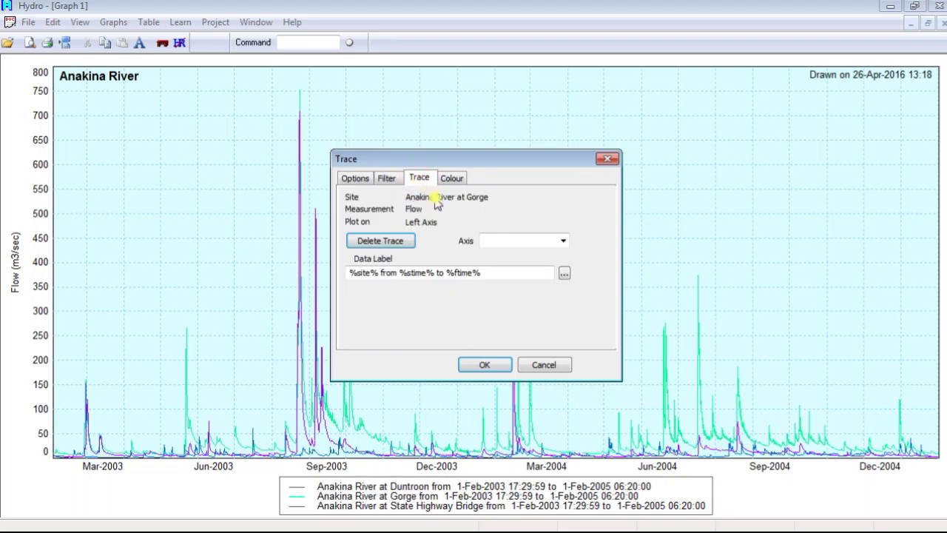
click(563, 241)
click(551, 273)
click(484, 364)
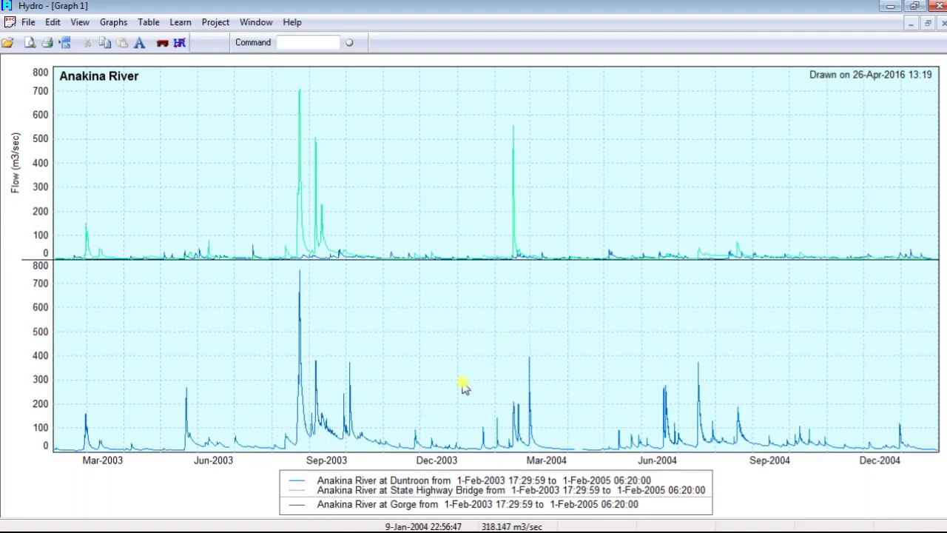
- Move the Anakina River at State Highway Bridge trace to its own new underplot
click(357, 489)
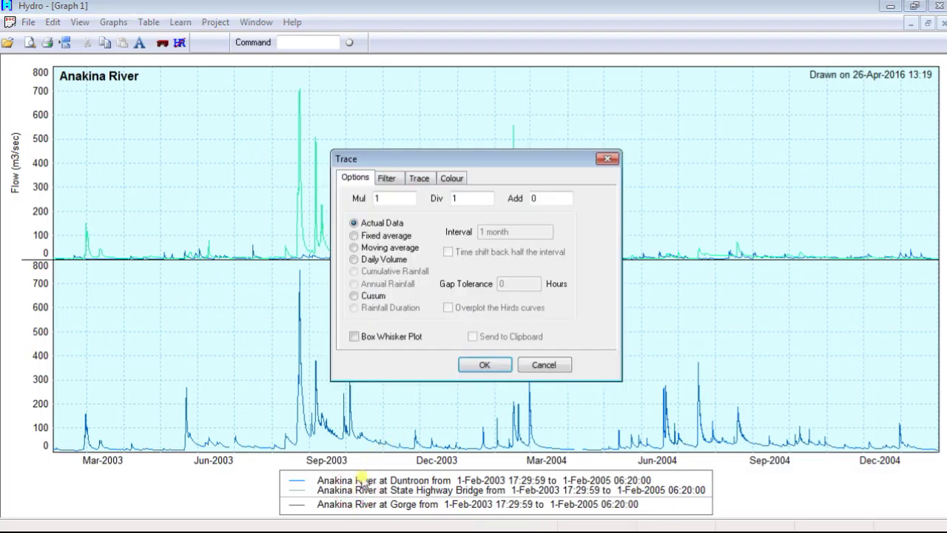
click(419, 179)
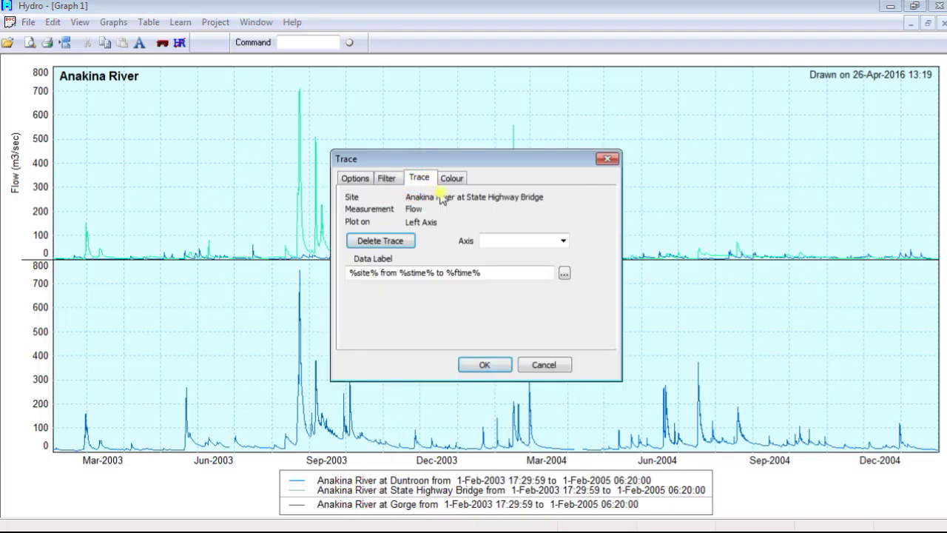
click(562, 241)
click(560, 282)
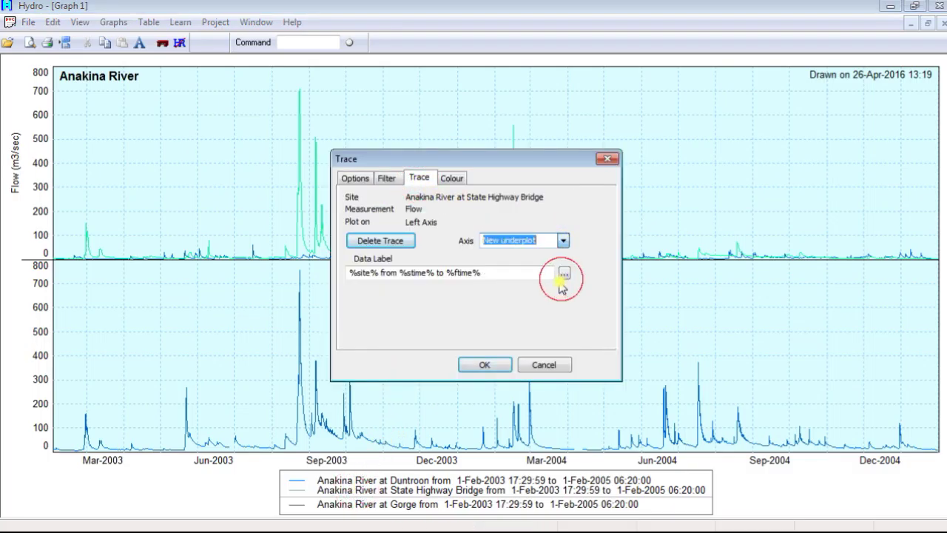
click(487, 364)
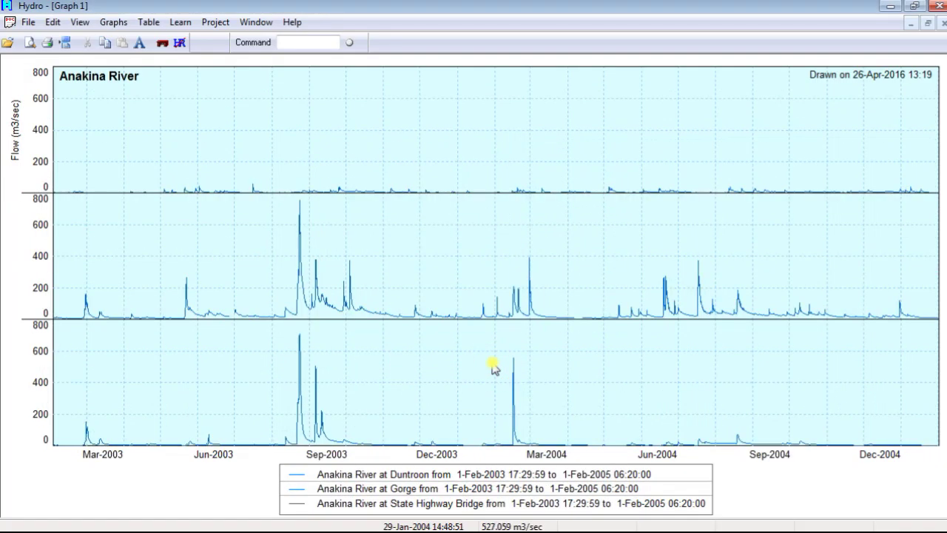
- Return the State Highway Bridge trace to the left axis it shares with the Duntroon trace
click(376, 504)
click(418, 178)
click(562, 241)
click(548, 262)
click(482, 365)
- Return the Gorge trace from its underplot to the main plot's left axis
click(407, 504)
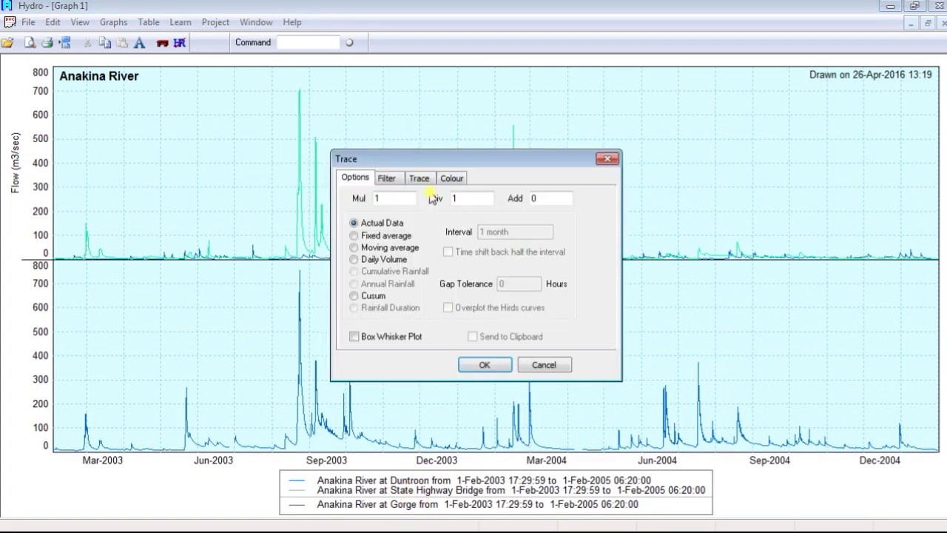
click(419, 178)
click(562, 240)
click(547, 262)
click(484, 365)
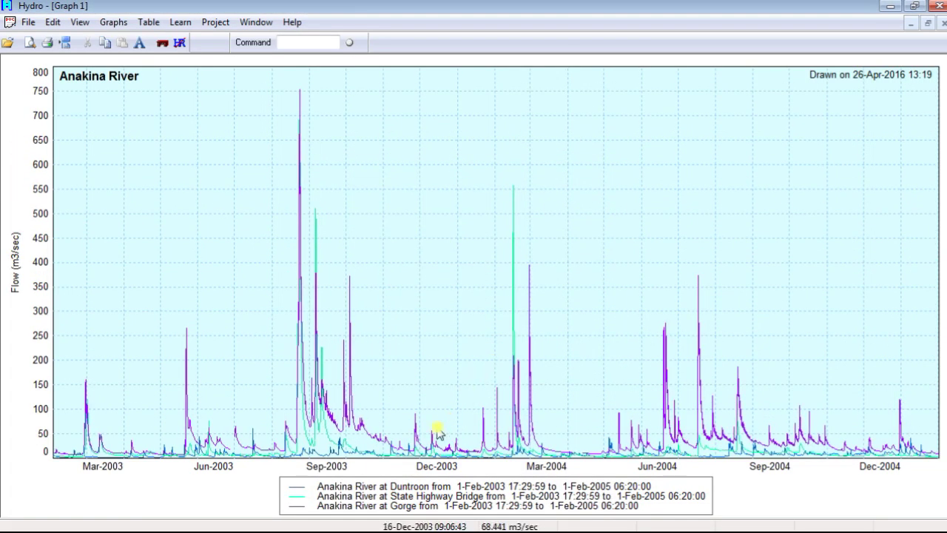
- Plot the State Highway Bridge trace on a new right axis
click(399, 486)
click(418, 178)
click(562, 240)
click(508, 263)
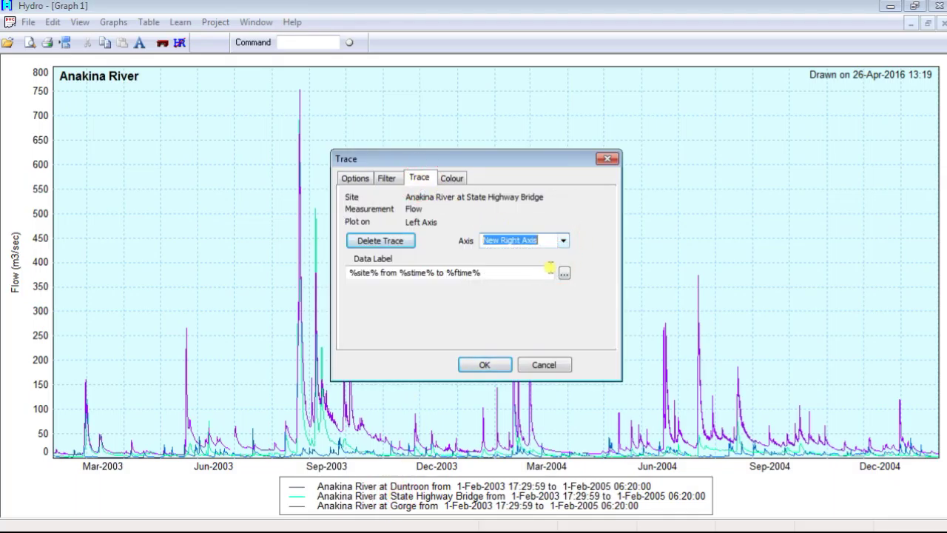
click(485, 366)
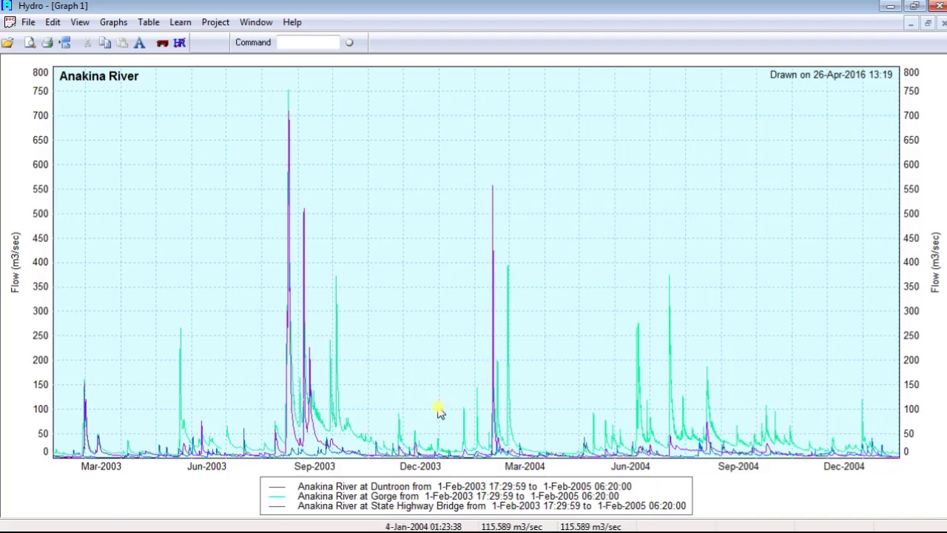
- Delete the Anakina River at State Highway Bridge trace from the graph
double_click(368, 508)
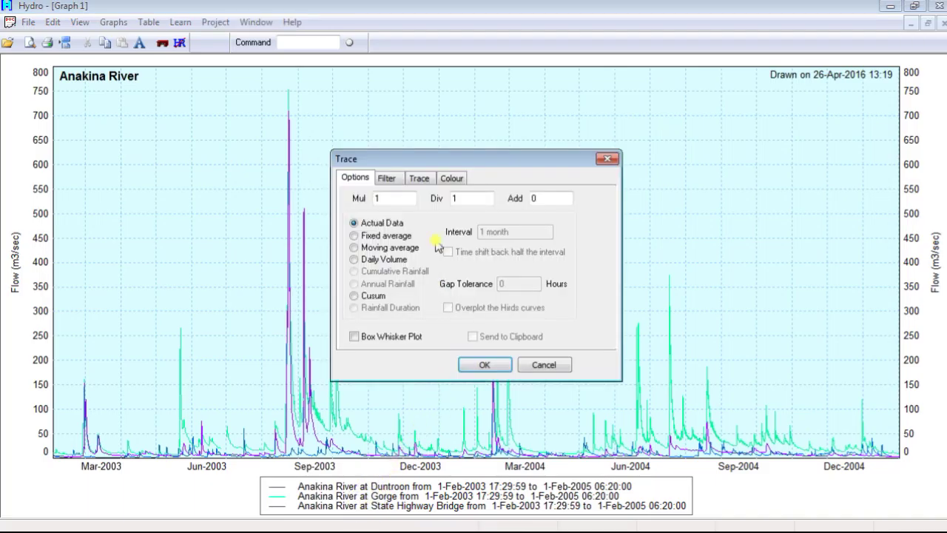
click(424, 178)
click(380, 240)
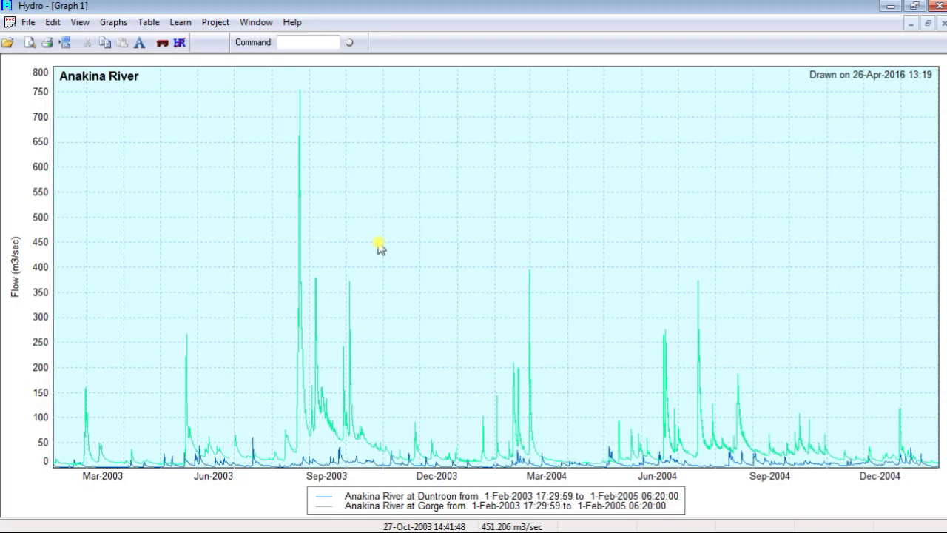
- Set the Anakina River at Gorge trace's data colour to Slate Blue and its line thickness to 3
double_click(369, 506)
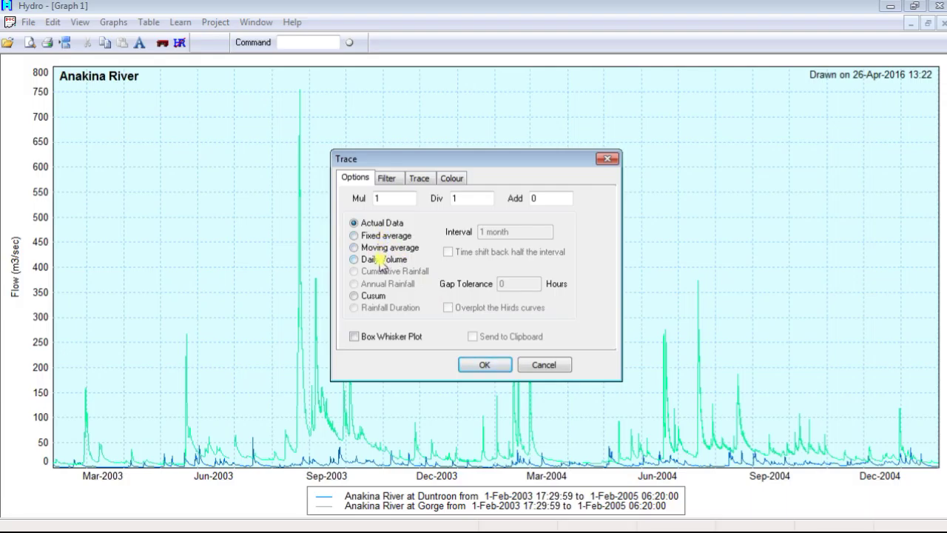
click(386, 178)
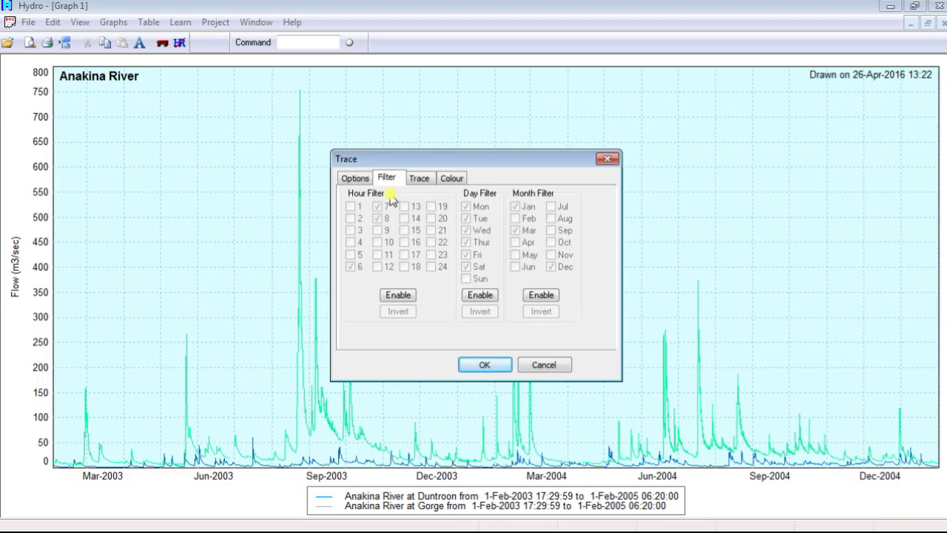
click(454, 182)
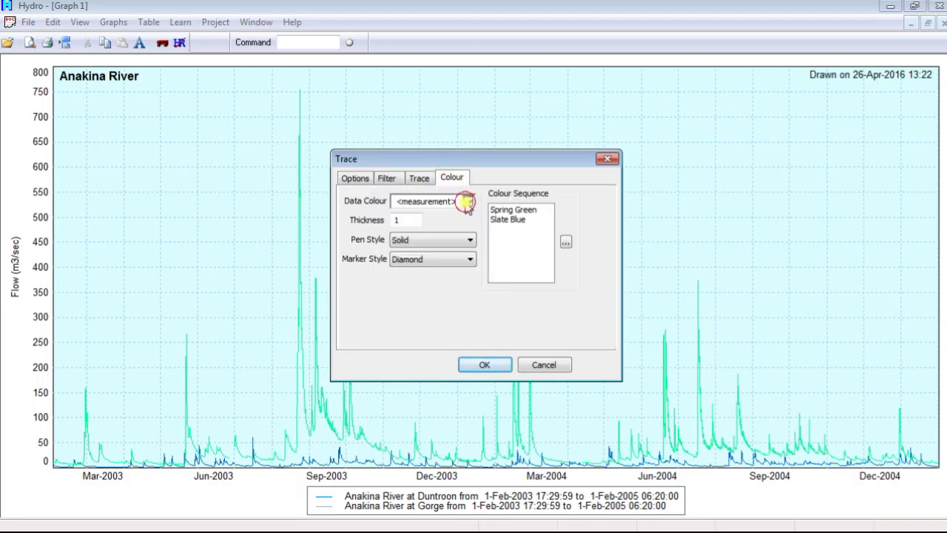
click(467, 202)
click(532, 269)
drag(415, 219, 388, 220)
text(3)
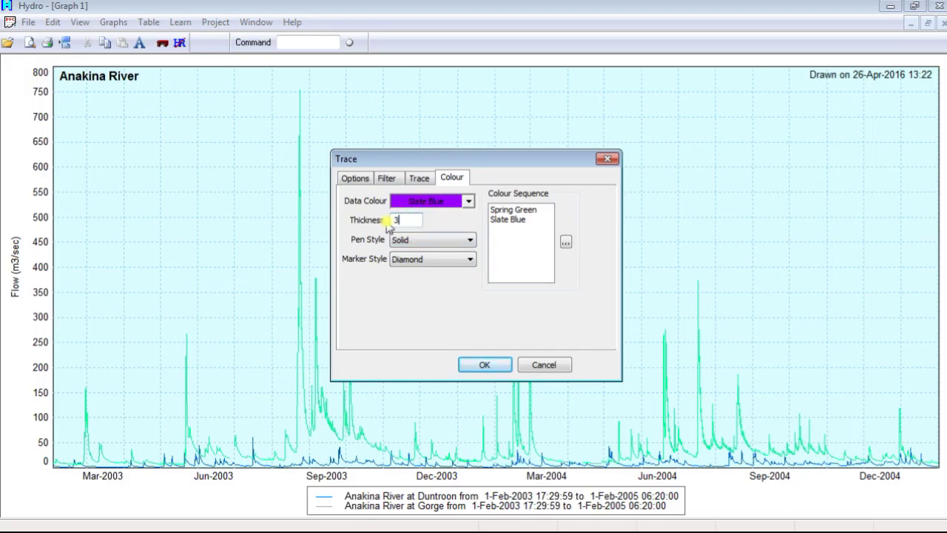
- Examine the pen style and marker style options and the colour sequence available for the Gorge trace
click(467, 241)
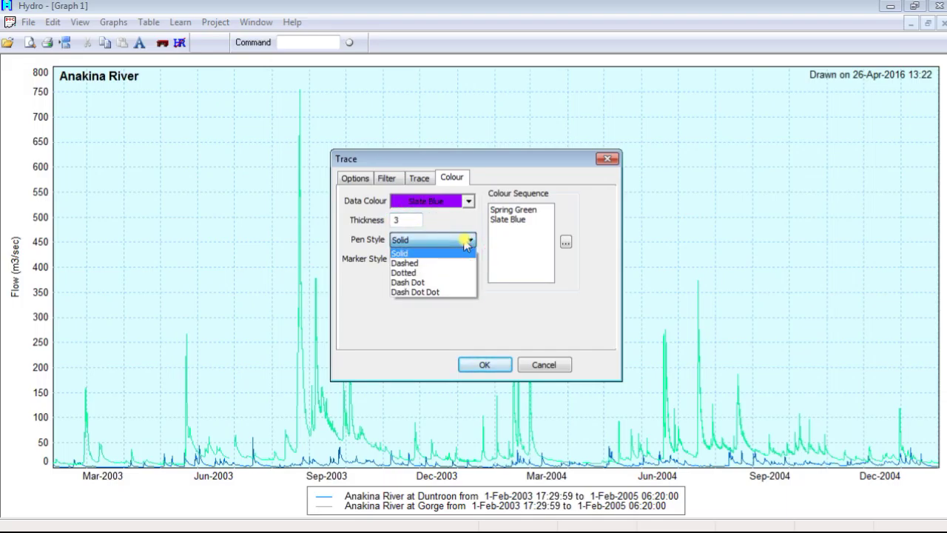
click(485, 250)
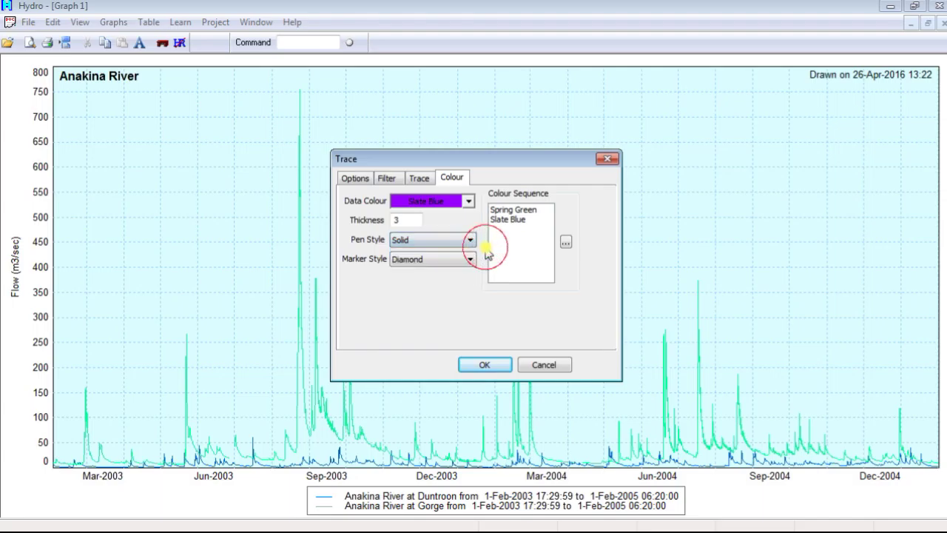
click(472, 260)
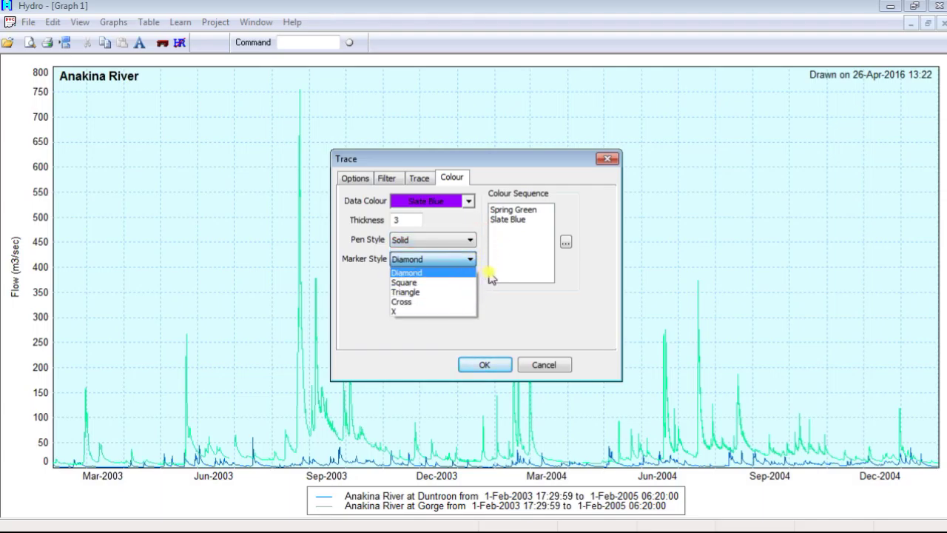
click(490, 275)
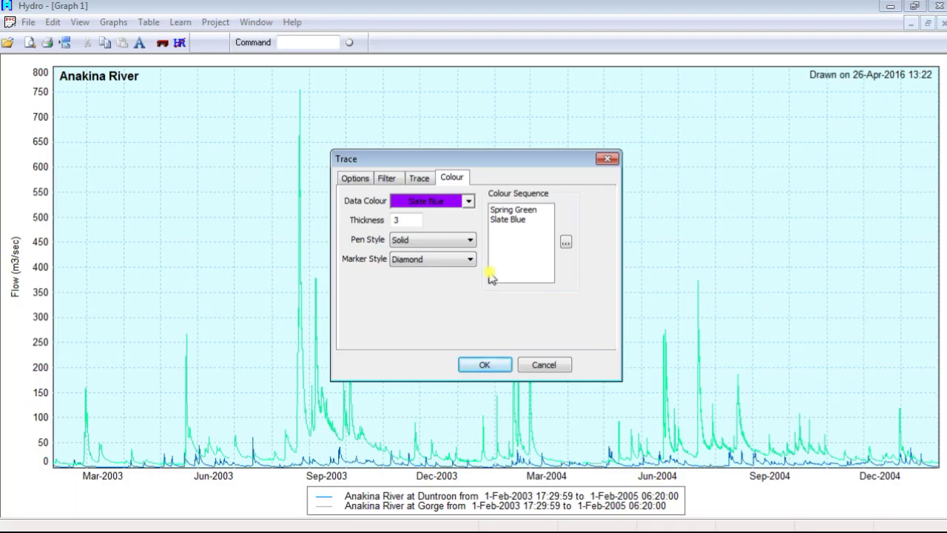
click(565, 243)
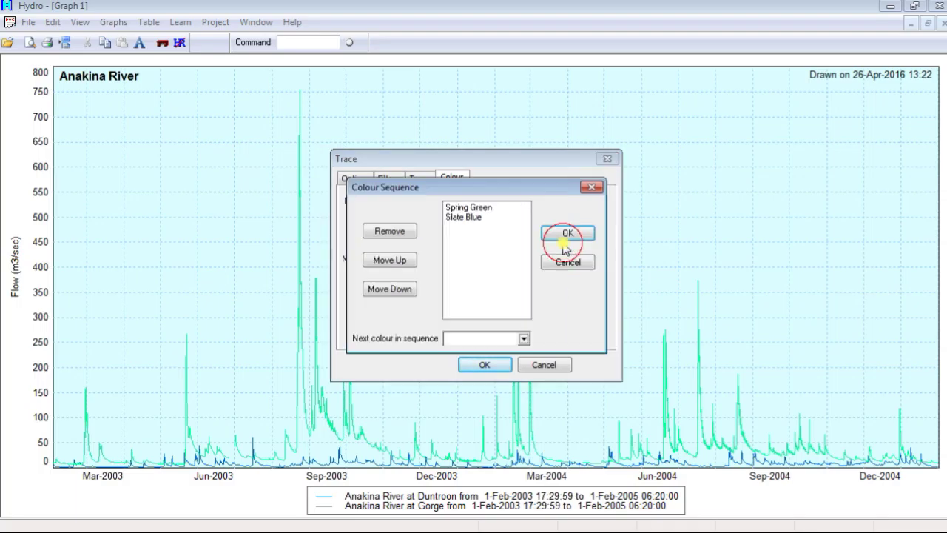
click(569, 262)
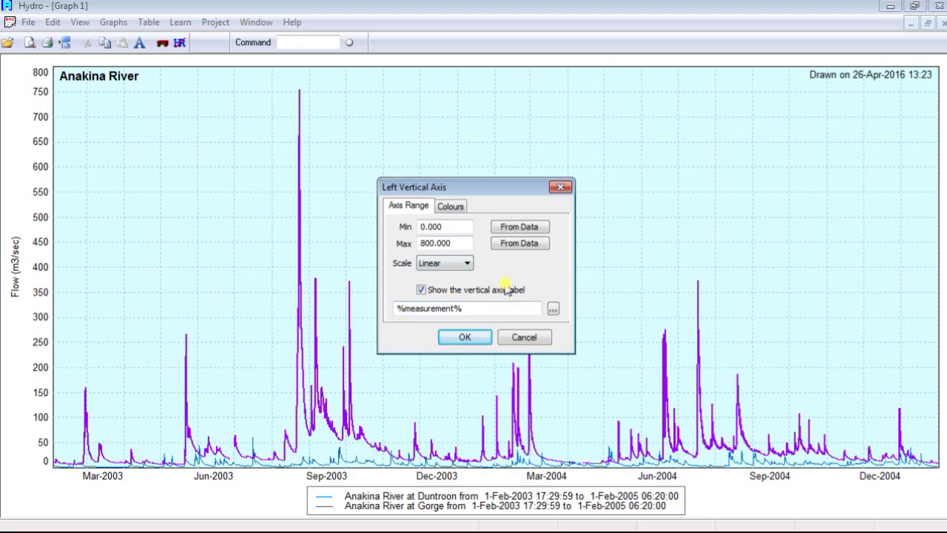
- Change the graph's background colour to Endeavour and its inner background to Lime
click(450, 207)
click(533, 227)
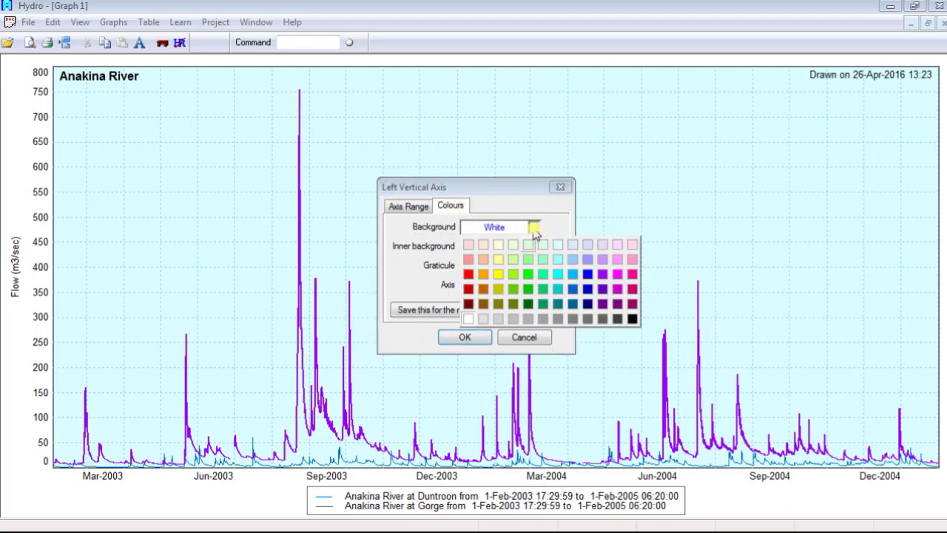
click(574, 289)
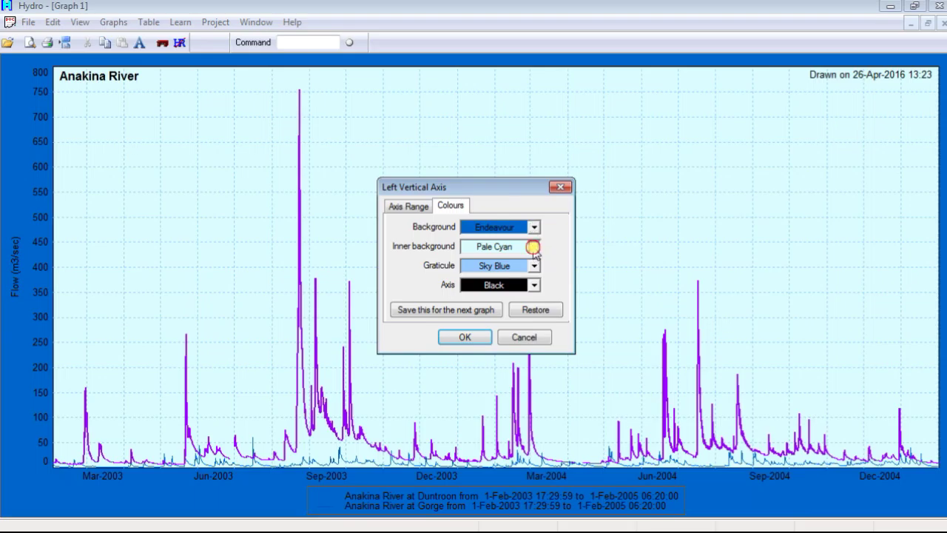
click(534, 246)
click(513, 316)
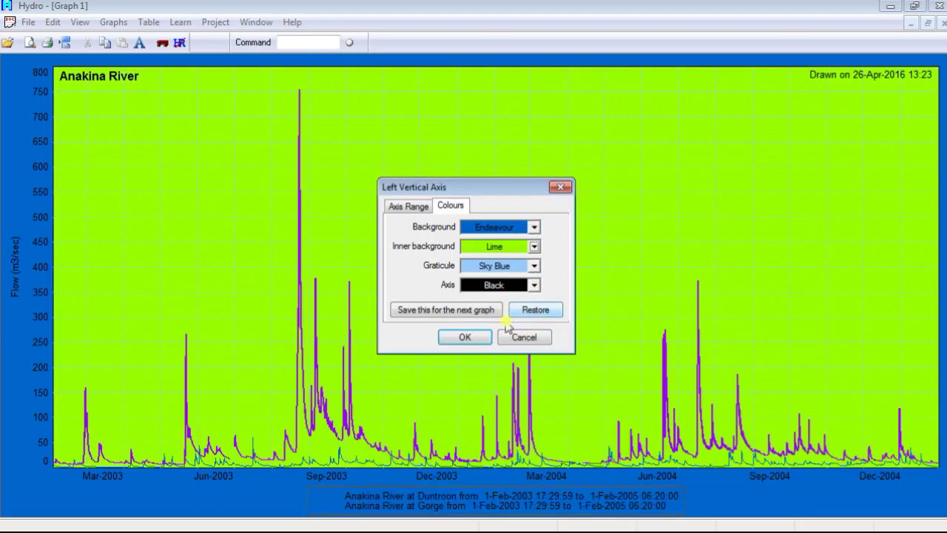
click(467, 339)
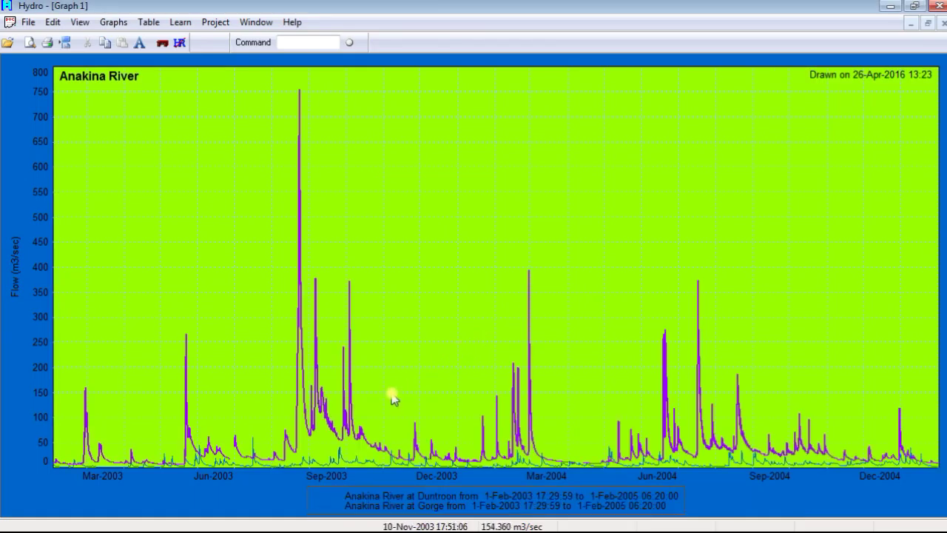
- Split the graph's horizontal time axis into multiple axes of 1 Year each
double_click(222, 476)
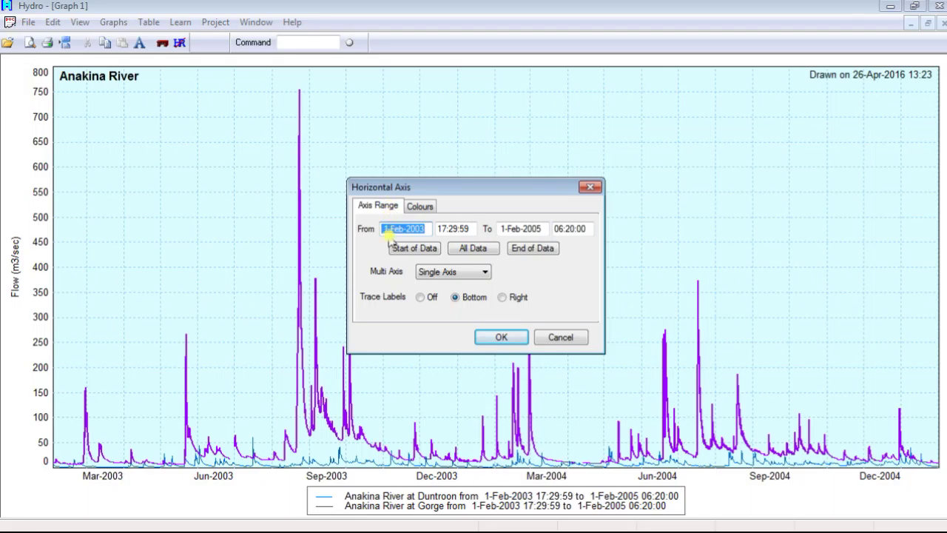
click(484, 273)
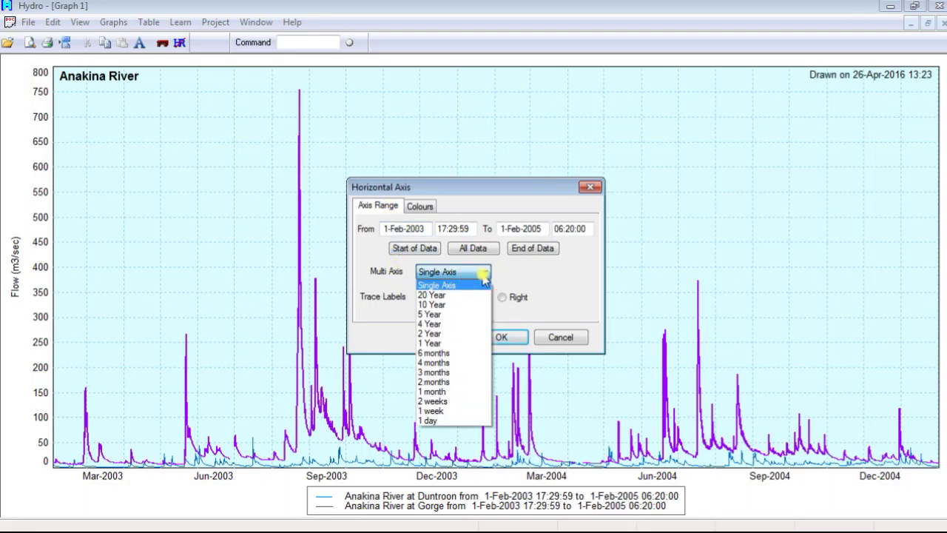
click(460, 343)
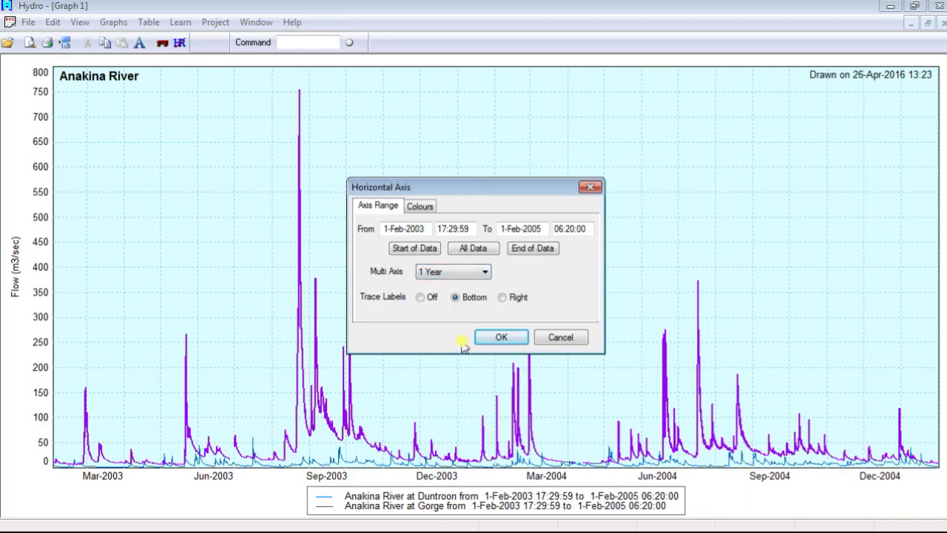
click(500, 337)
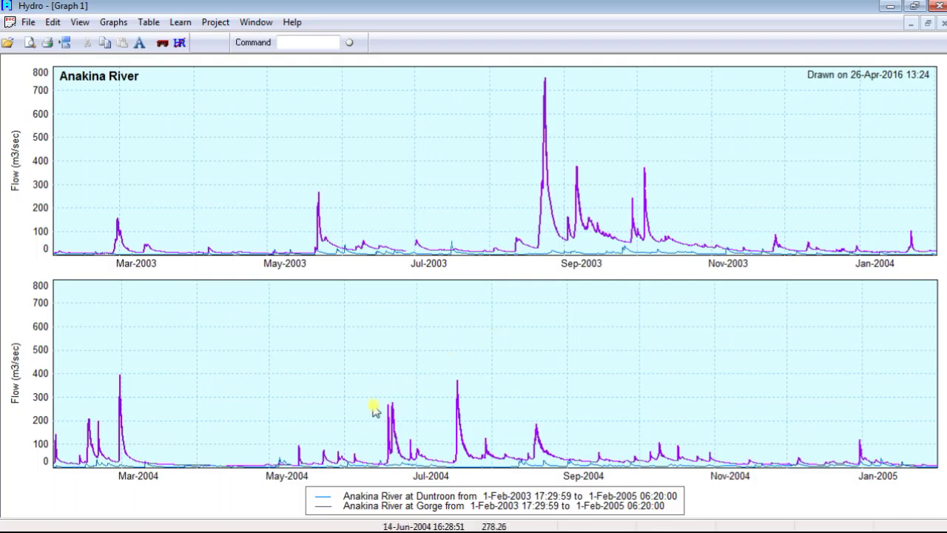
- Turn off the trace labels shown beneath the graph
double_click(289, 476)
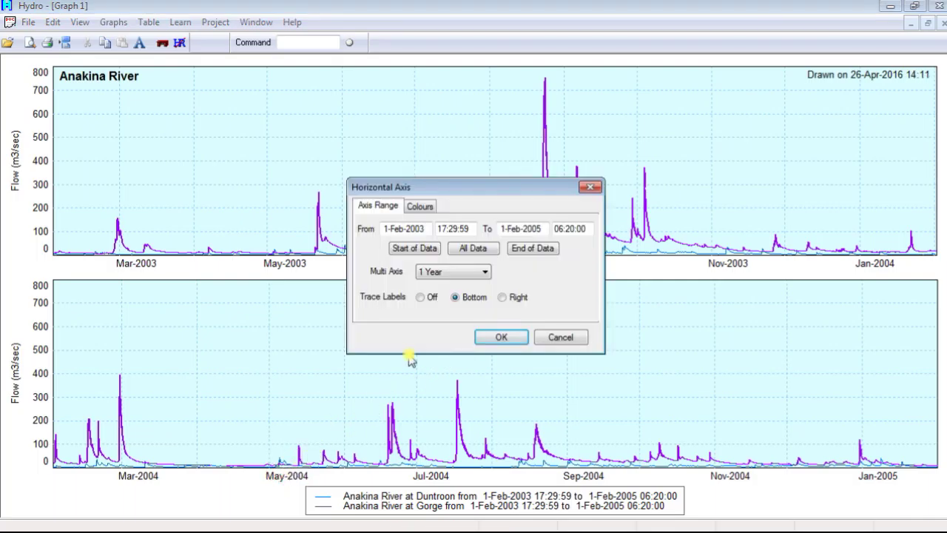
click(424, 300)
click(492, 339)
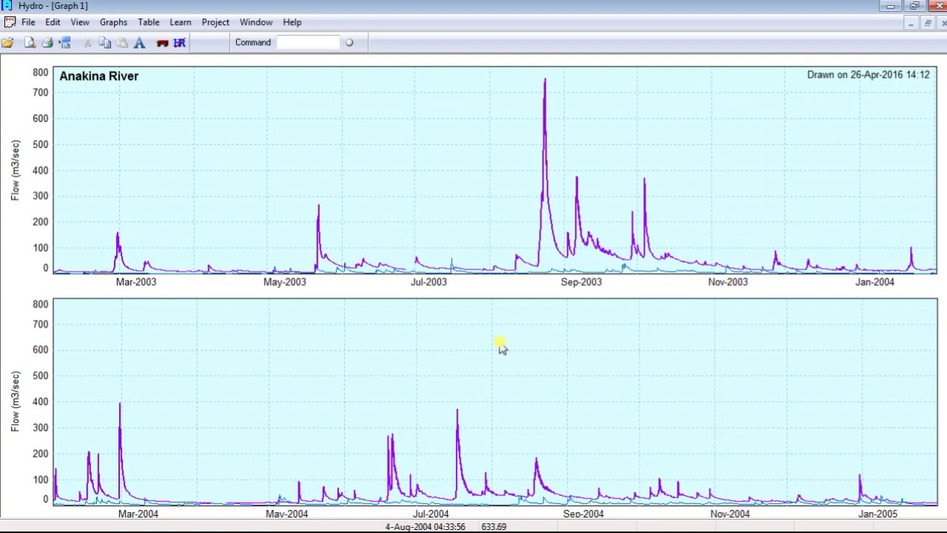